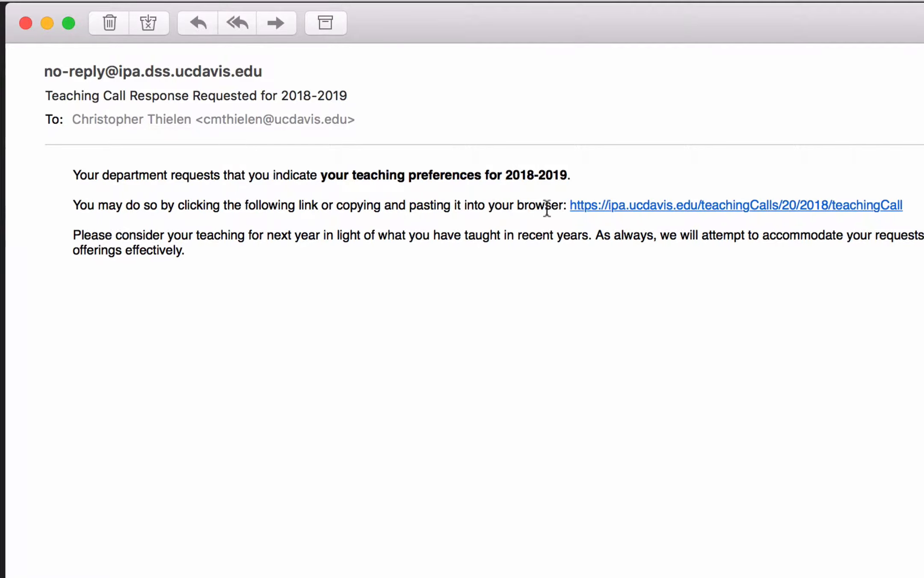
- Open the 2018-2019 teaching call link from the email and look over the form's preferences, unavailabilities and comments sections
{"action": "left_click", "coordinate": [642, 204]}
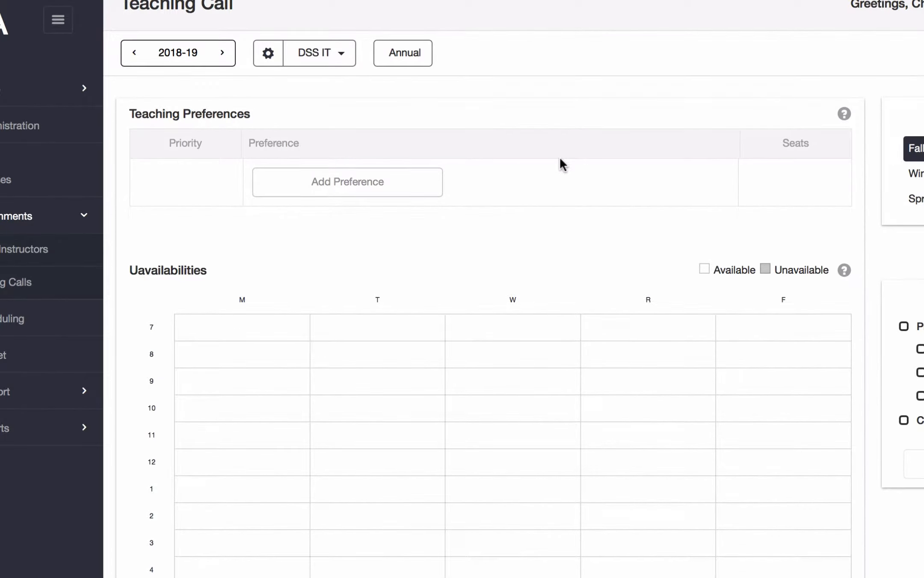
{"action": "scroll", "coordinate": [560, 163], "scroll_direction": "down", "scroll_amount": 5}
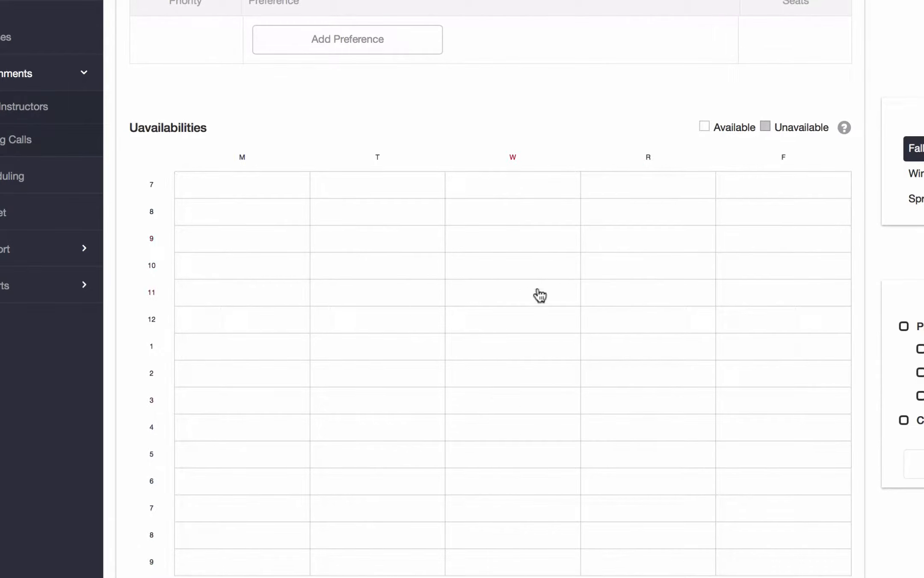
{"action": "scroll", "coordinate": [536, 296], "scroll_direction": "down", "scroll_amount": 5}
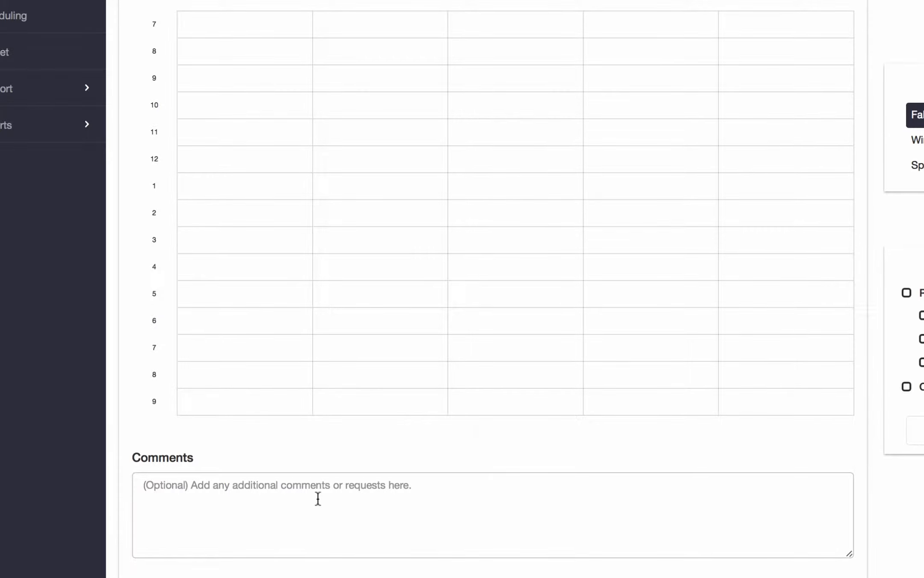
{"action": "scroll", "coordinate": [391, 497], "scroll_direction": "up", "scroll_amount": 5}
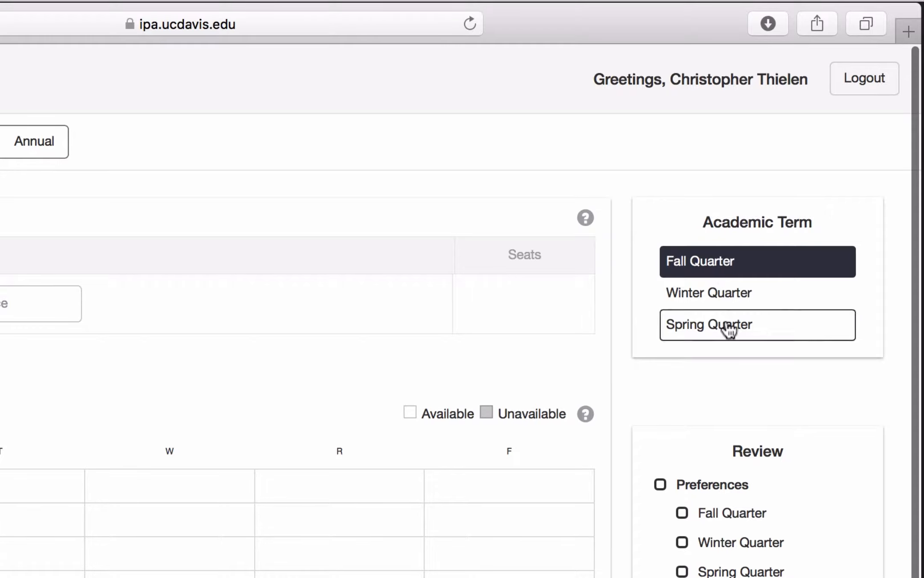
- View the teaching call form for Winter Quarter and Spring Quarter, returning to Fall Quarter
{"action": "left_click", "coordinate": [729, 300]}
{"action": "left_click", "coordinate": [727, 324]}
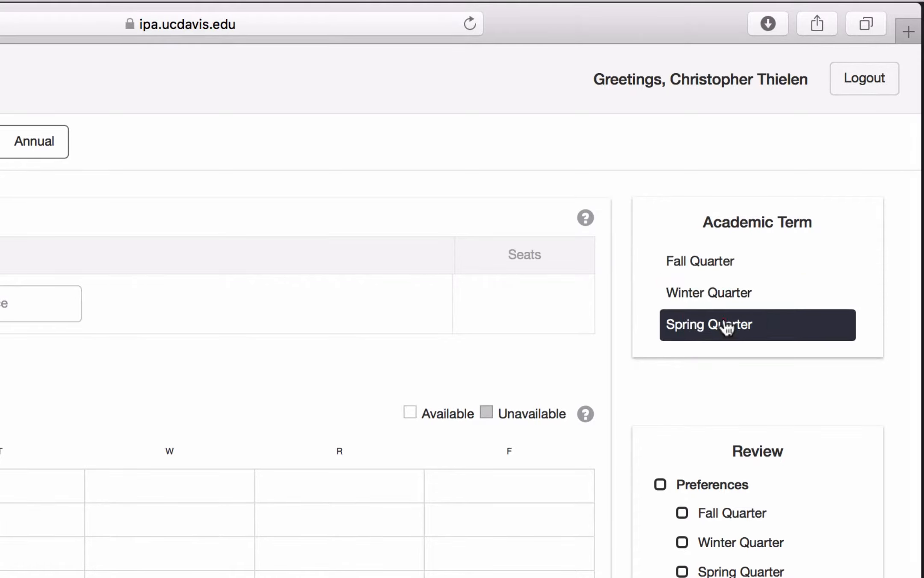
{"action": "left_click", "coordinate": [726, 291]}
{"action": "left_click", "coordinate": [724, 264]}
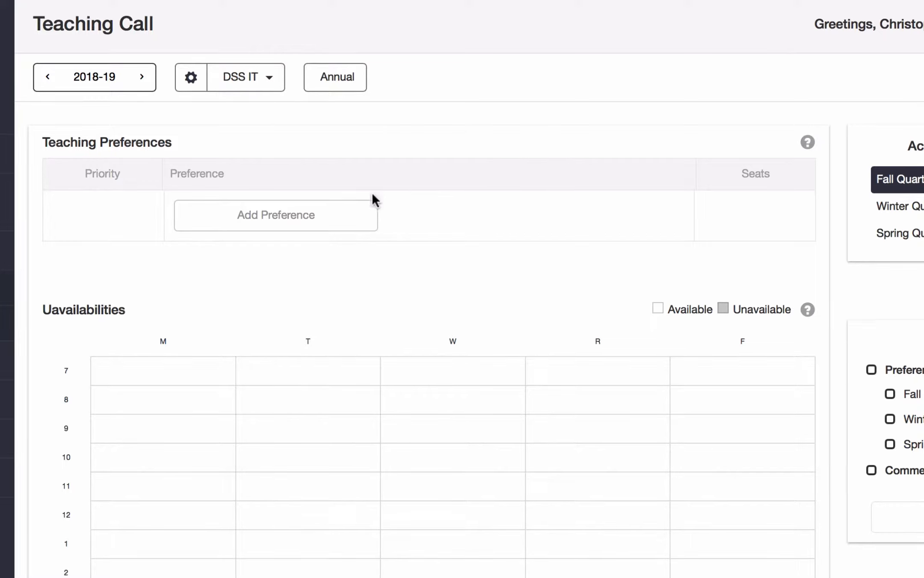
- Browse the available courses and leave options, and add ECS 010 Intro to Programming as a Fall Quarter teaching preference
{"action": "left_click", "coordinate": [299, 222]}
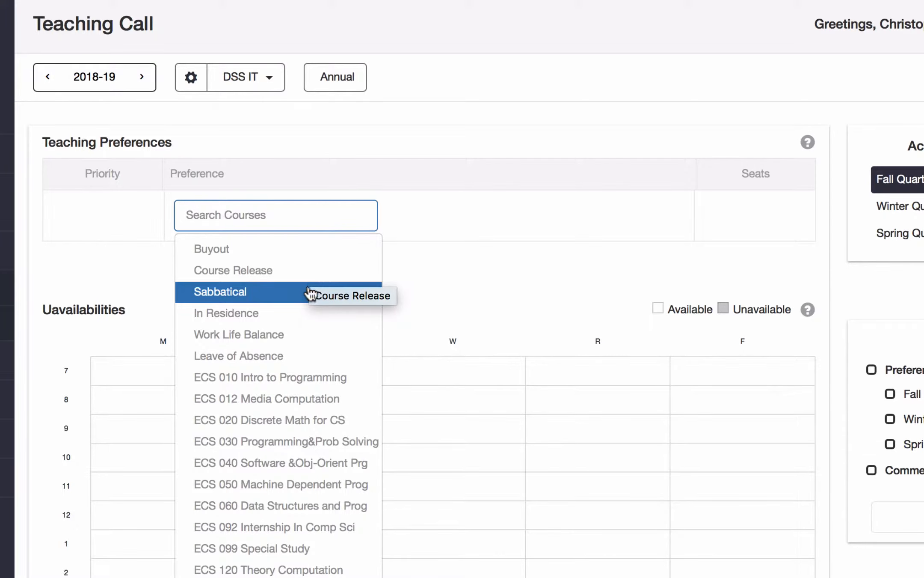
{"action": "scroll", "coordinate": [313, 355], "scroll_direction": "down", "scroll_amount": 5}
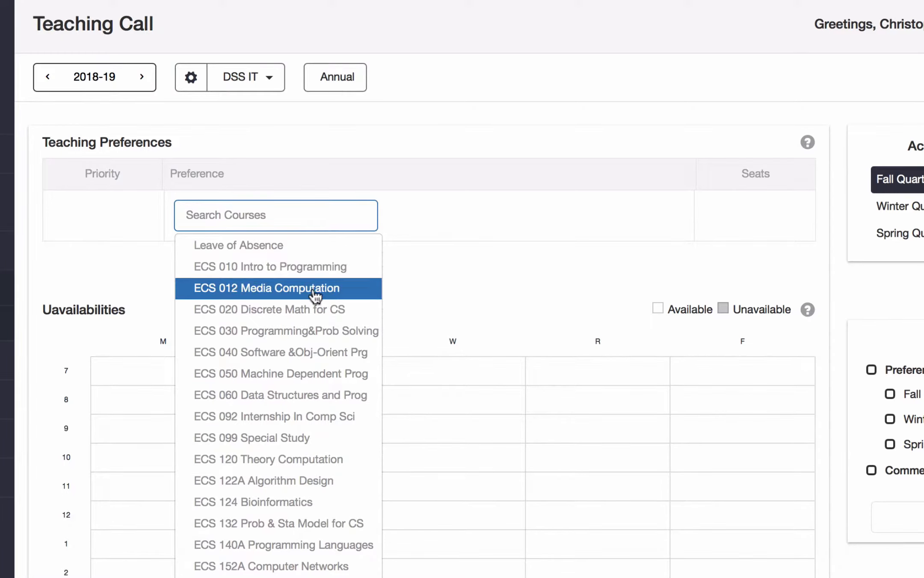
{"action": "scroll", "coordinate": [328, 279], "scroll_direction": "down", "scroll_amount": 1}
{"action": "scroll", "coordinate": [327, 280], "scroll_direction": "down", "scroll_amount": 3}
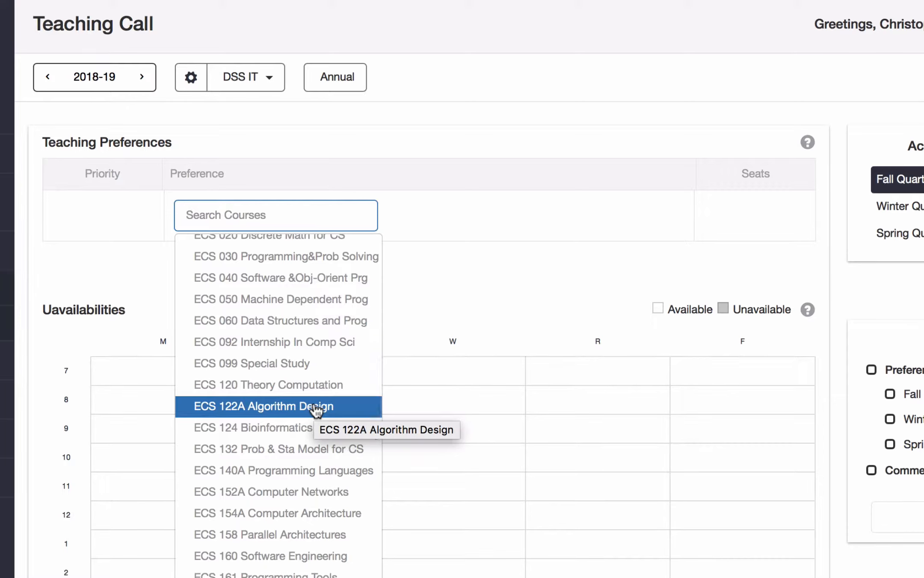
{"action": "scroll", "coordinate": [317, 411], "scroll_direction": "down", "scroll_amount": 6}
{"action": "scroll", "coordinate": [317, 410], "scroll_direction": "up", "scroll_amount": 6}
{"action": "scroll", "coordinate": [317, 411], "scroll_direction": "up", "scroll_amount": 5}
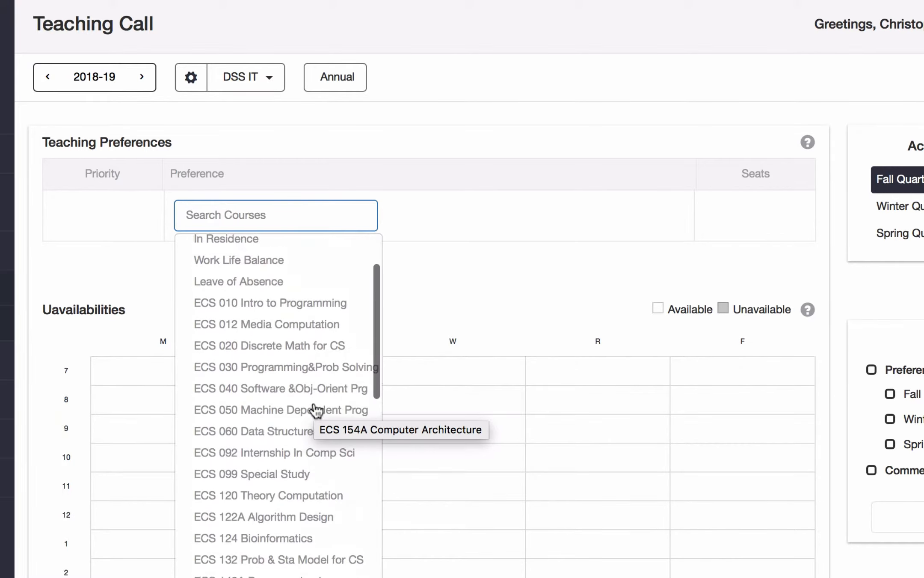
{"action": "left_click", "coordinate": [317, 305]}
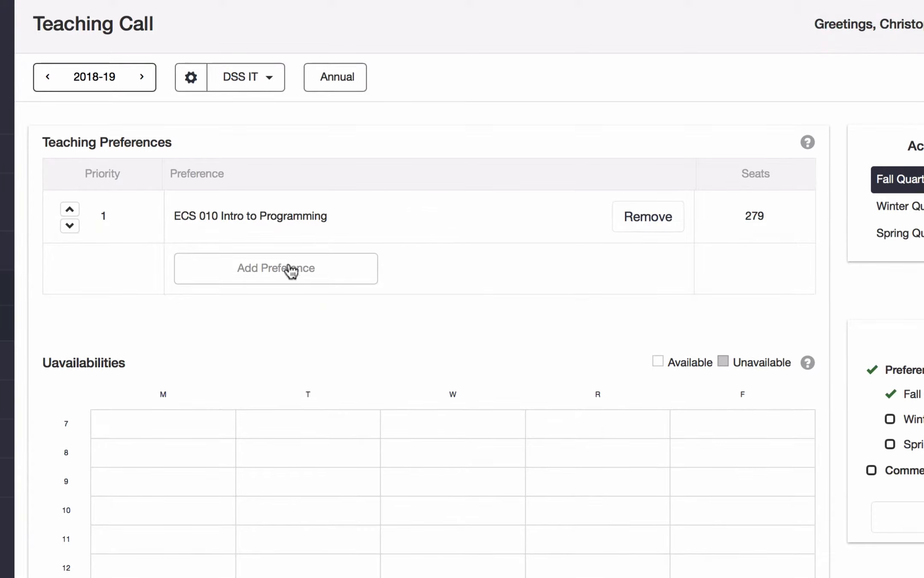
- Add ECS 012 Media Computation and ECS 020 Discrete Math for CS as further Fall Quarter teaching preferences
{"action": "left_click", "coordinate": [317, 276]}
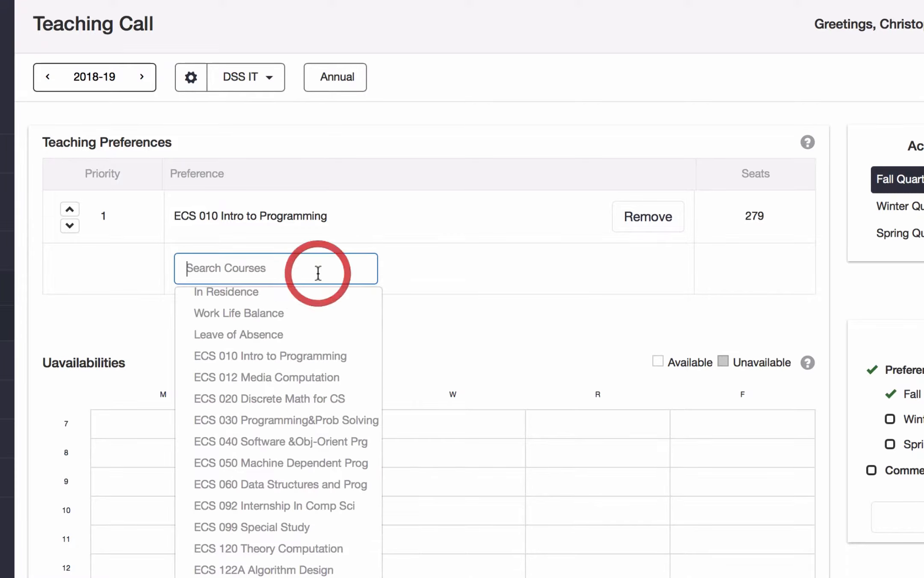
{"action": "left_click", "coordinate": [320, 383]}
{"action": "left_click", "coordinate": [313, 329]}
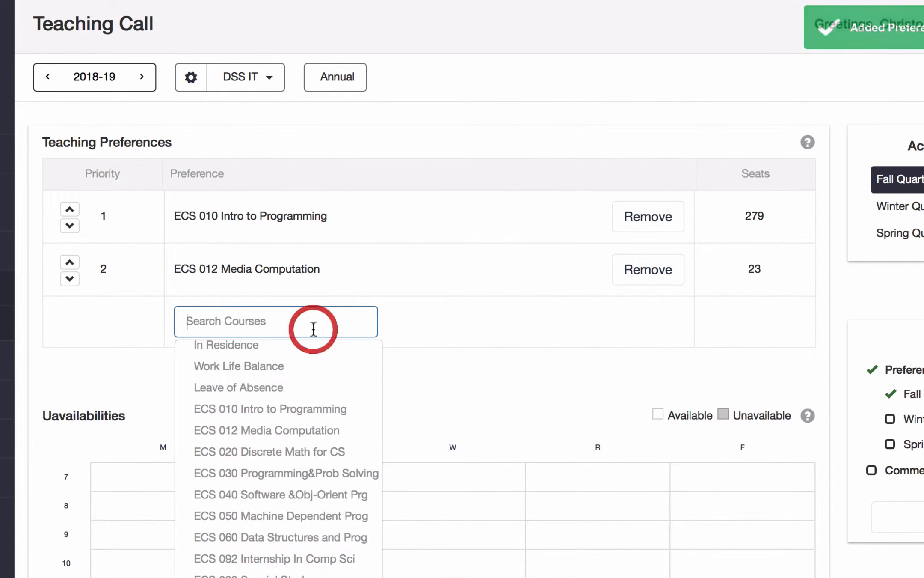
{"action": "left_click", "coordinate": [310, 455]}
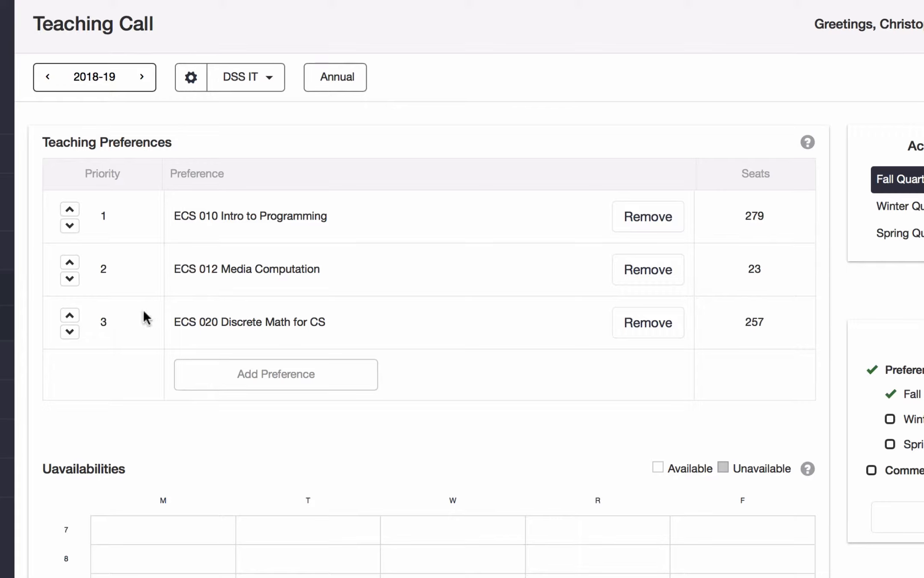
- Move ECS 020 Discrete Math for CS up to priority 1 and delete the ECS 012 Media Computation preference
{"action": "left_click", "coordinate": [70, 321]}
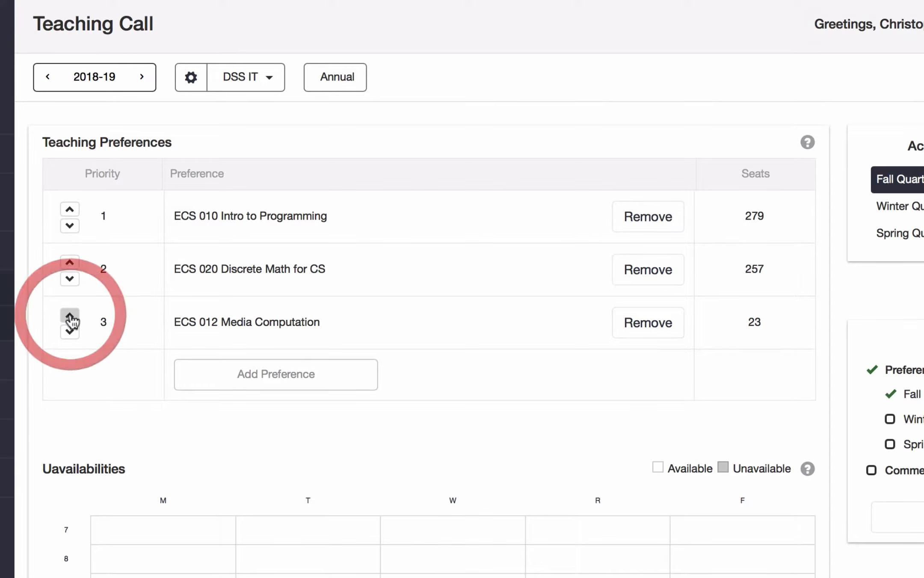
{"action": "left_click", "coordinate": [69, 262]}
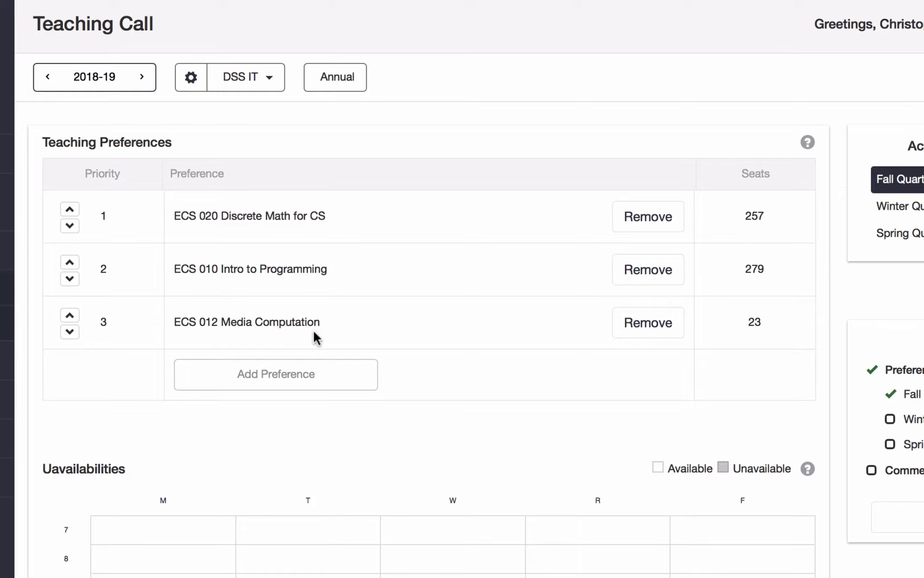
{"action": "left_click", "coordinate": [657, 328]}
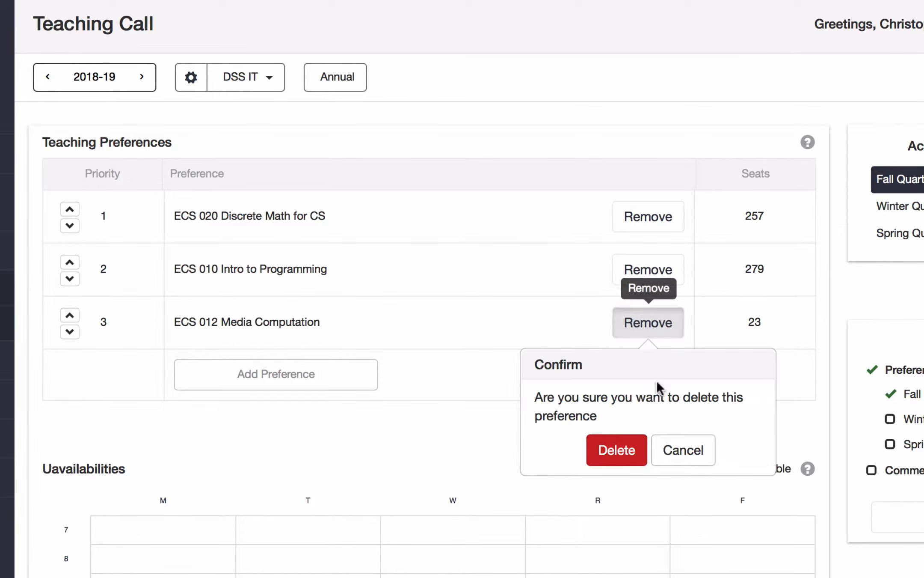
{"action": "left_click", "coordinate": [614, 448]}
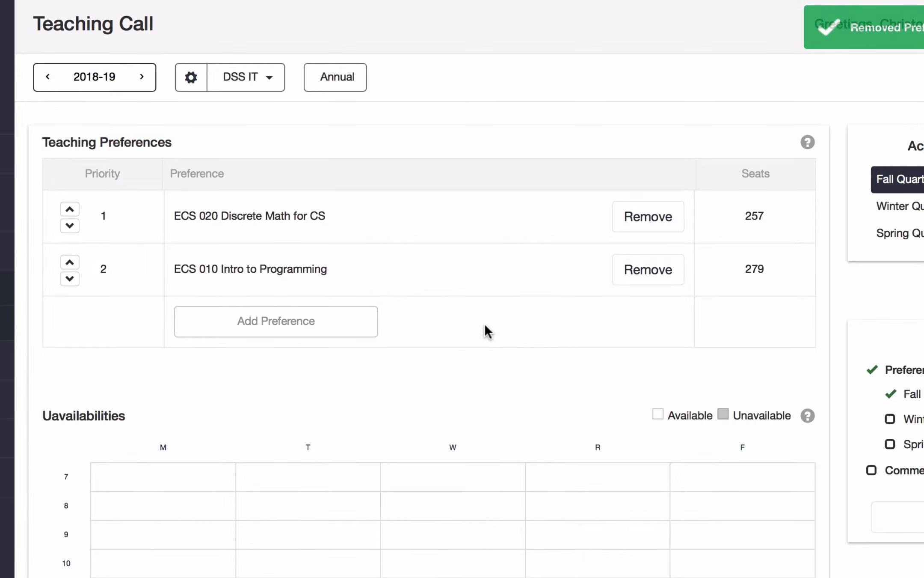
- Mark the 7 a.m. hour and the 8 and 9 p.m. hours as unavailable from Monday through Friday for Fall Quarter
{"action": "scroll", "coordinate": [484, 325], "scroll_direction": "down", "scroll_amount": 7}
{"action": "scroll", "coordinate": [487, 333], "scroll_direction": "down", "scroll_amount": 2}
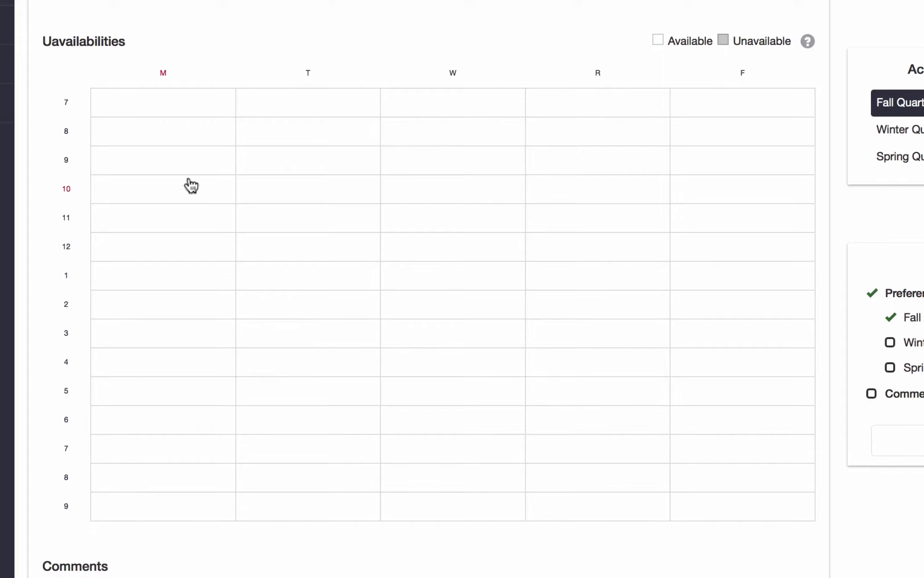
{"action": "mouse_move", "coordinate": [162, 108]}
{"action": "left_mouse_down"}
{"action": "mouse_move", "coordinate": [506, 95]}
{"action": "mouse_move", "coordinate": [659, 106]}
{"action": "mouse_move", "coordinate": [716, 97]}
{"action": "left_mouse_up"}
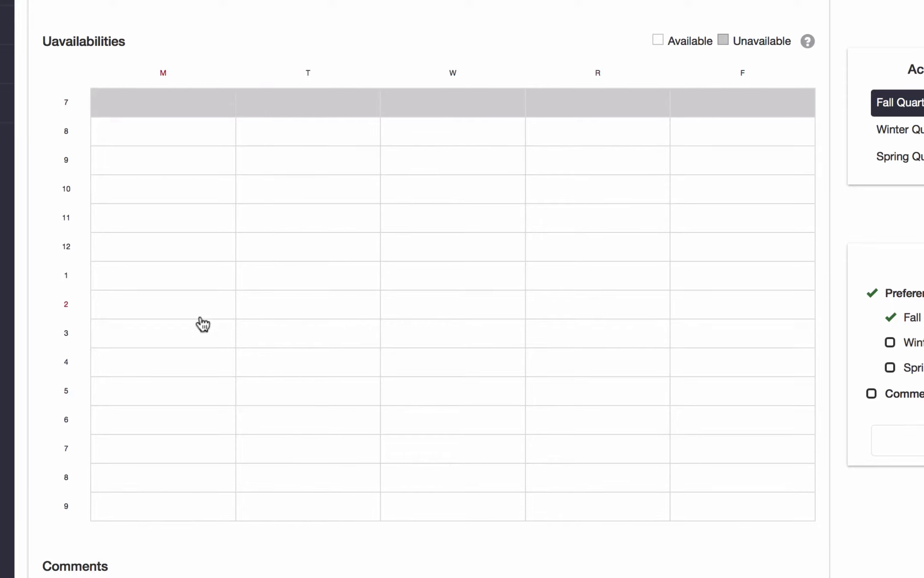
{"action": "left_click", "coordinate": [183, 481]}
{"action": "mouse_move", "coordinate": [183, 481]}
{"action": "left_mouse_down"}
{"action": "mouse_move", "coordinate": [658, 487]}
{"action": "mouse_move", "coordinate": [684, 506]}
{"action": "mouse_move", "coordinate": [202, 514]}
{"action": "left_mouse_up"}
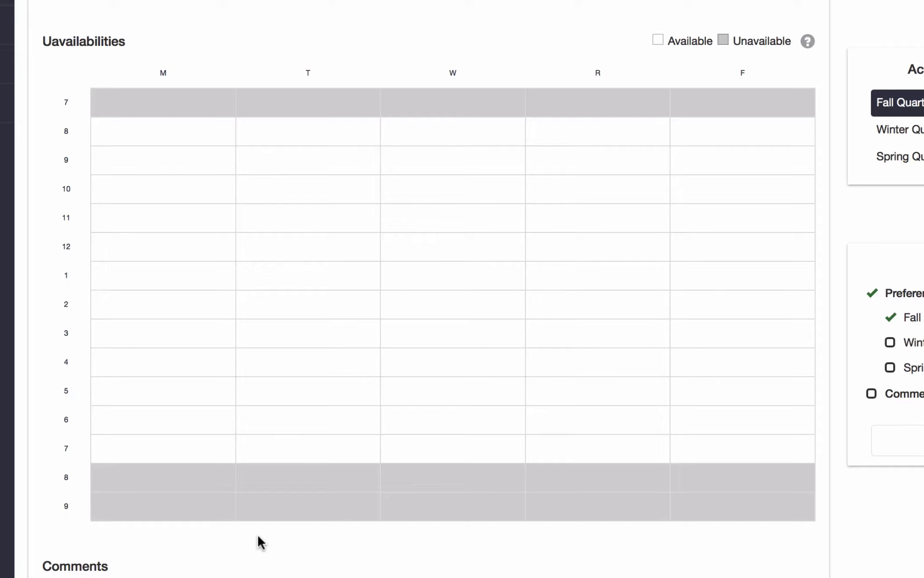
- Enter the comment "I'd like to teach the upcoming ECS 101 course." in the teaching call form
{"action": "scroll", "coordinate": [258, 535], "scroll_direction": "down", "scroll_amount": 5}
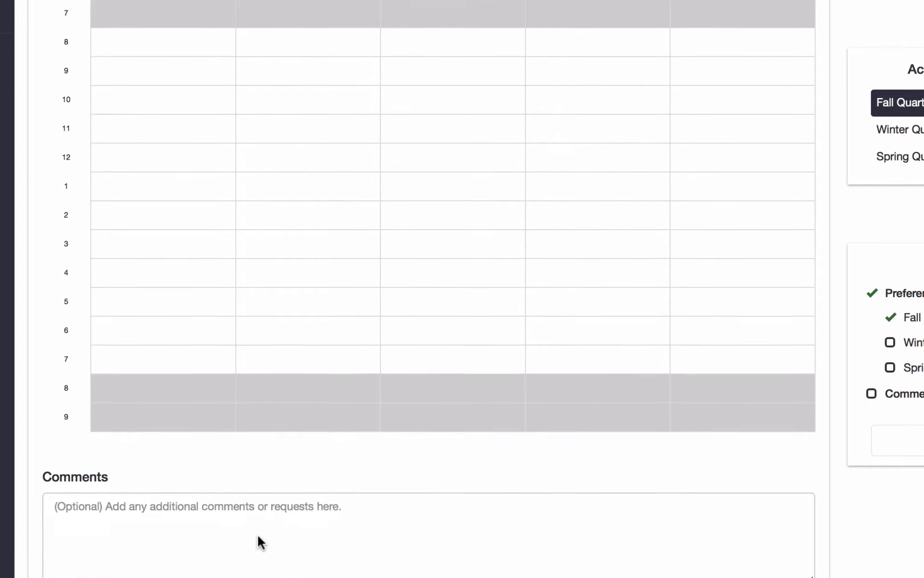
{"action": "left_click", "coordinate": [231, 429]}
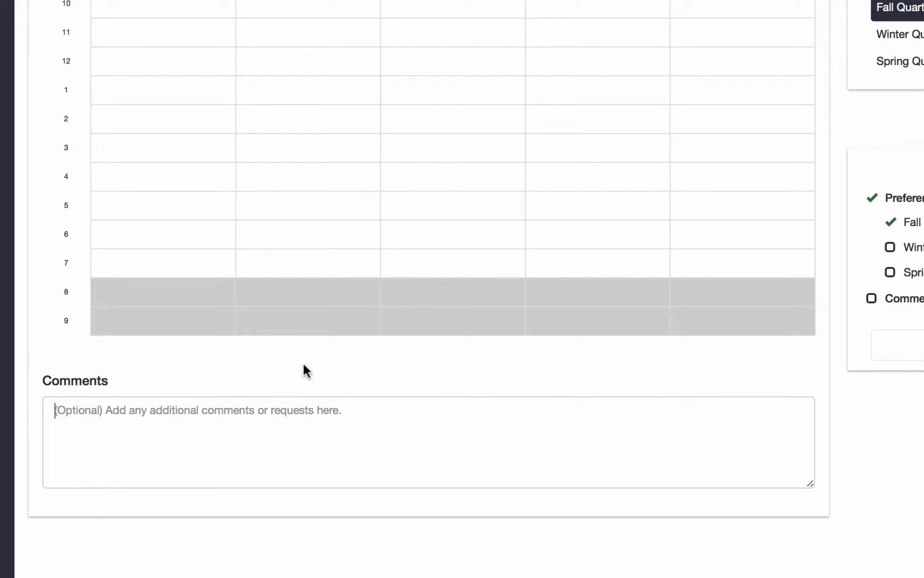
{"action": "type", "text": "I'd lik"}
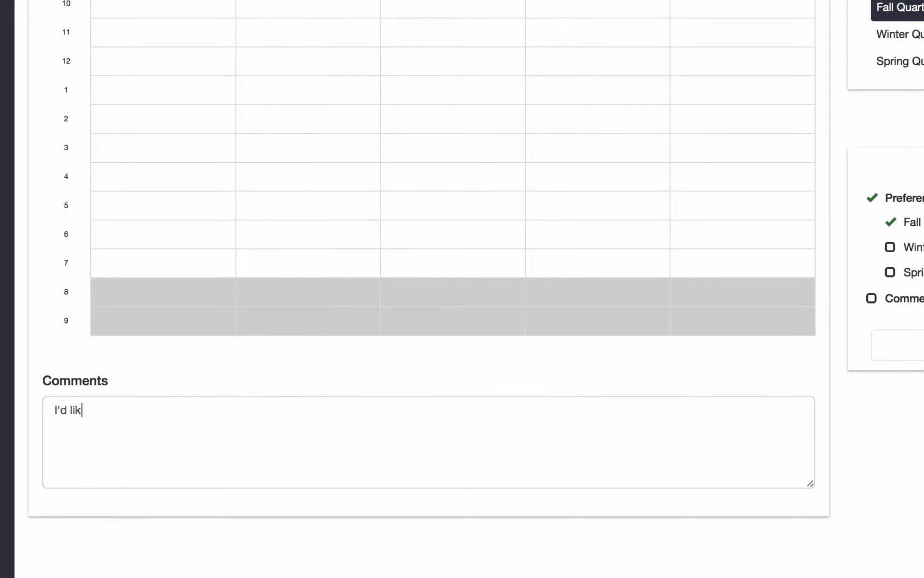
{"action": "type", "text": "e to teach the upcoming "}
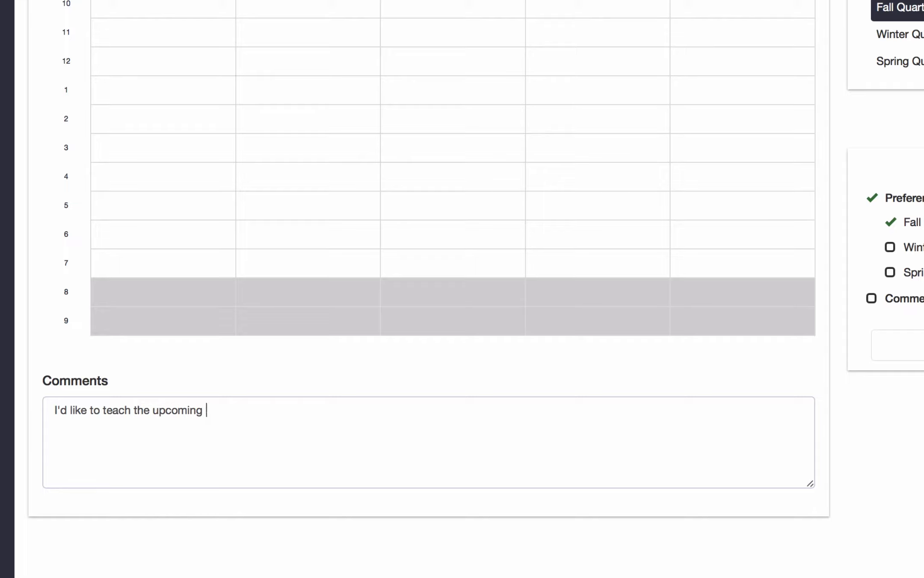
{"action": "type", "text": "ECS 101 course."}
{"action": "left_click", "coordinate": [345, 366]}
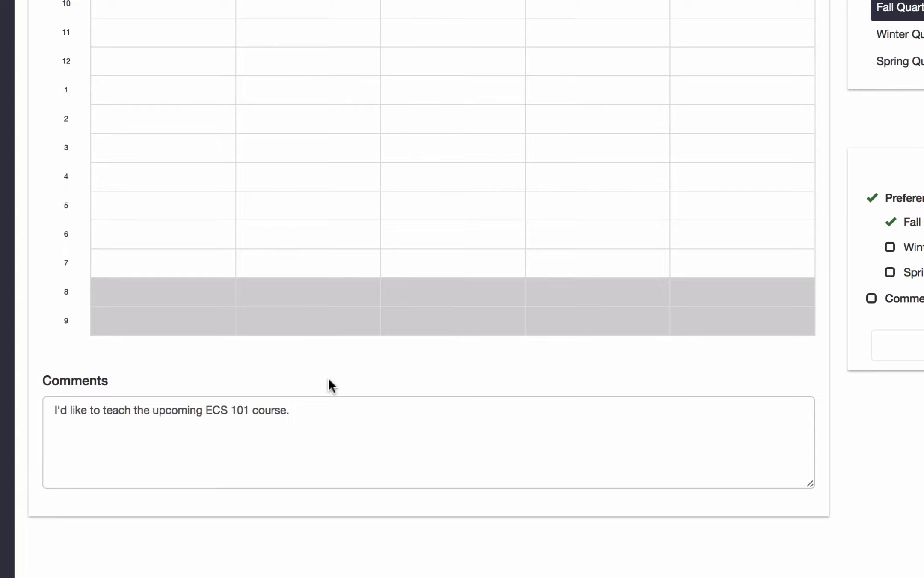
- Examine the preferences, unavailabilities and comments for Winter Quarter and Spring Quarter, and return to the Fall Quarter form
{"action": "scroll", "coordinate": [340, 377], "scroll_direction": "up", "scroll_amount": 8}
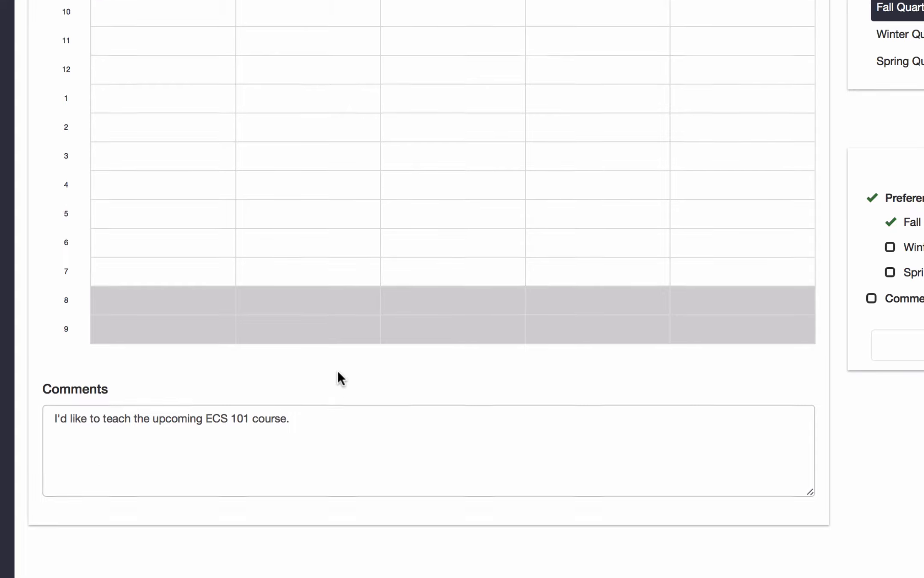
{"action": "scroll", "coordinate": [341, 379], "scroll_direction": "down", "scroll_amount": 5}
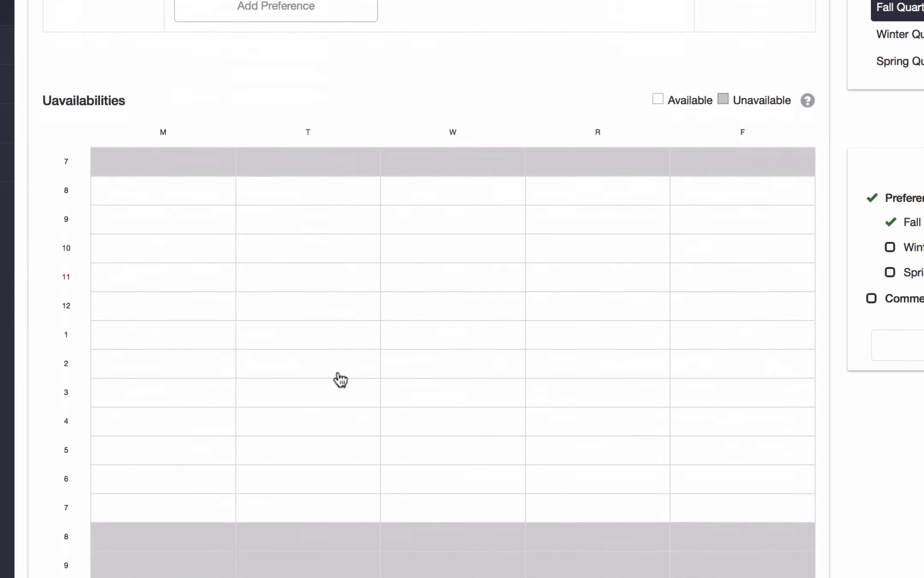
{"action": "scroll", "coordinate": [340, 379], "scroll_direction": "up", "scroll_amount": 5}
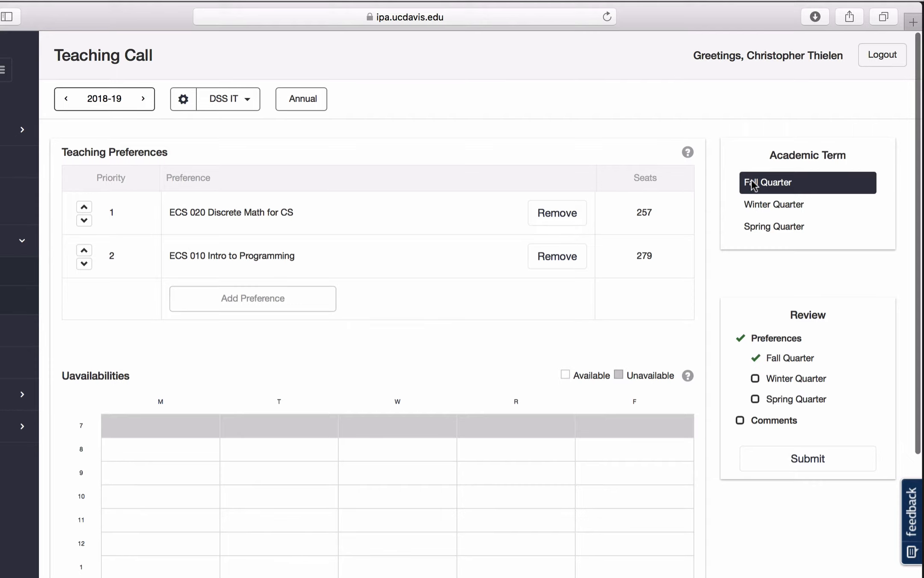
{"action": "left_click", "coordinate": [758, 210]}
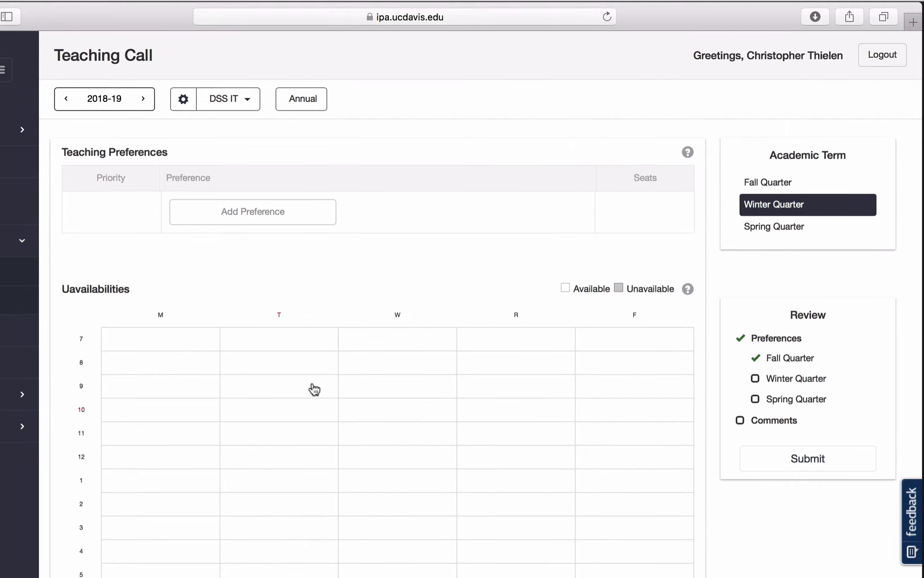
{"action": "scroll", "coordinate": [397, 379], "scroll_direction": "down", "scroll_amount": 7}
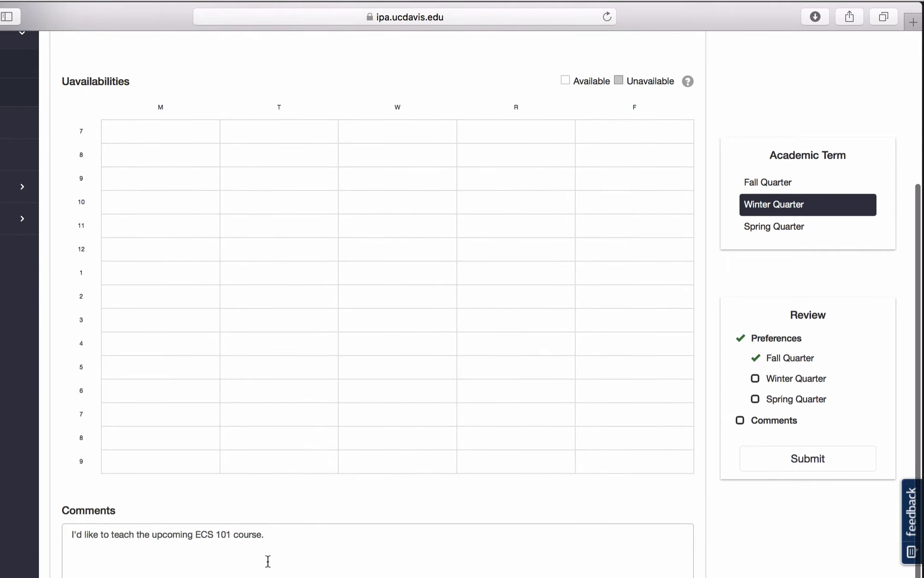
{"action": "scroll", "coordinate": [298, 535], "scroll_direction": "up", "scroll_amount": 5}
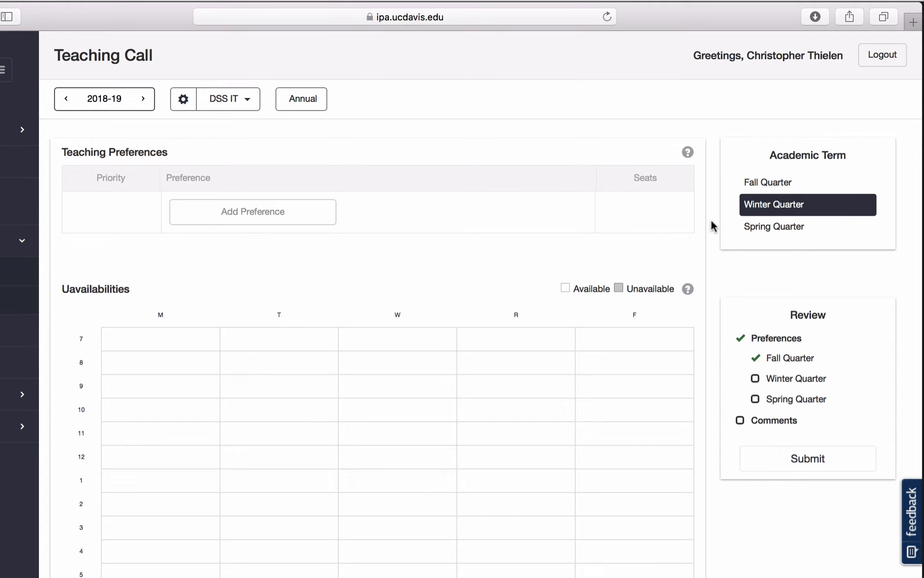
{"action": "left_click", "coordinate": [763, 231]}
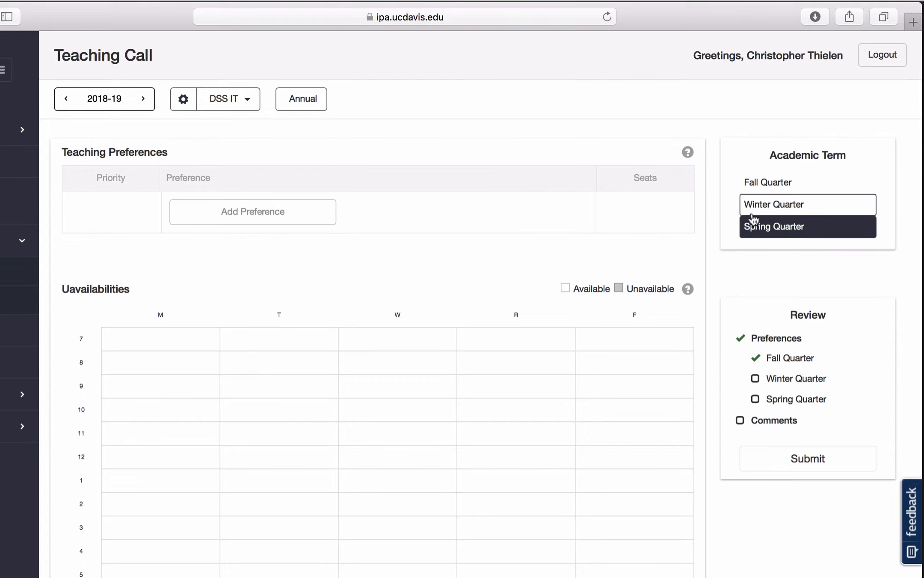
{"action": "left_click", "coordinate": [780, 189]}
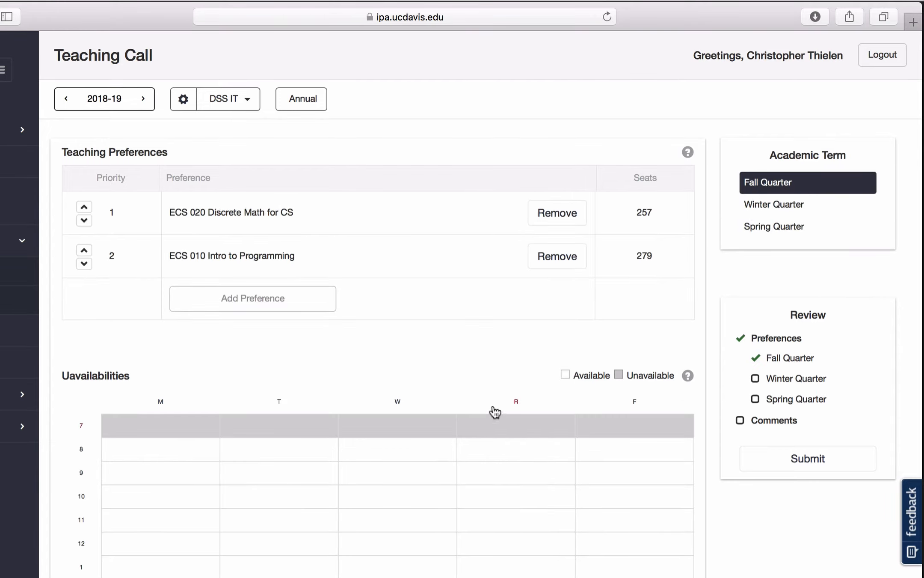
{"action": "scroll", "coordinate": [496, 402], "scroll_direction": "down", "scroll_amount": 5}
{"action": "scroll", "coordinate": [503, 394], "scroll_direction": "up", "scroll_amount": 5}
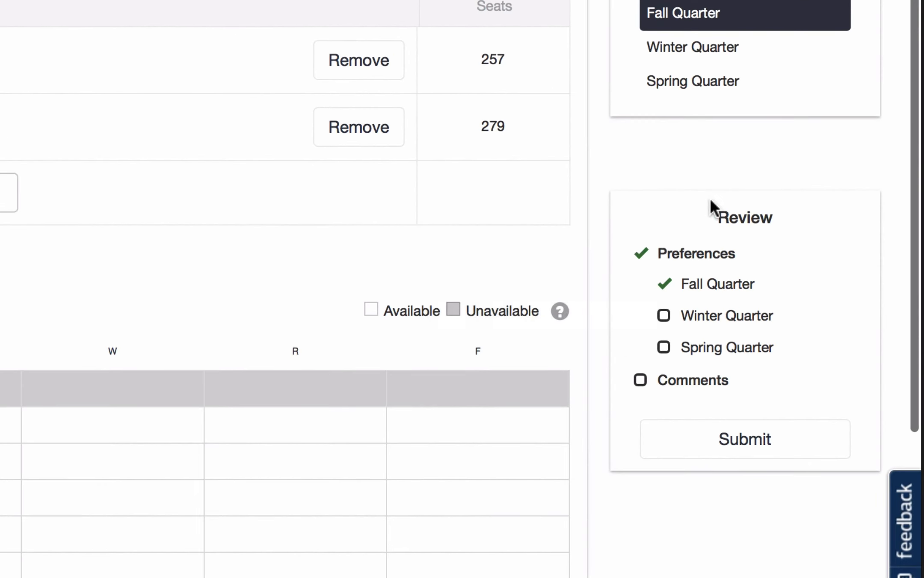
- Check the review summary, then submit the teaching preferences and confirm the submission
{"action": "mouse_move", "coordinate": [665, 284]}
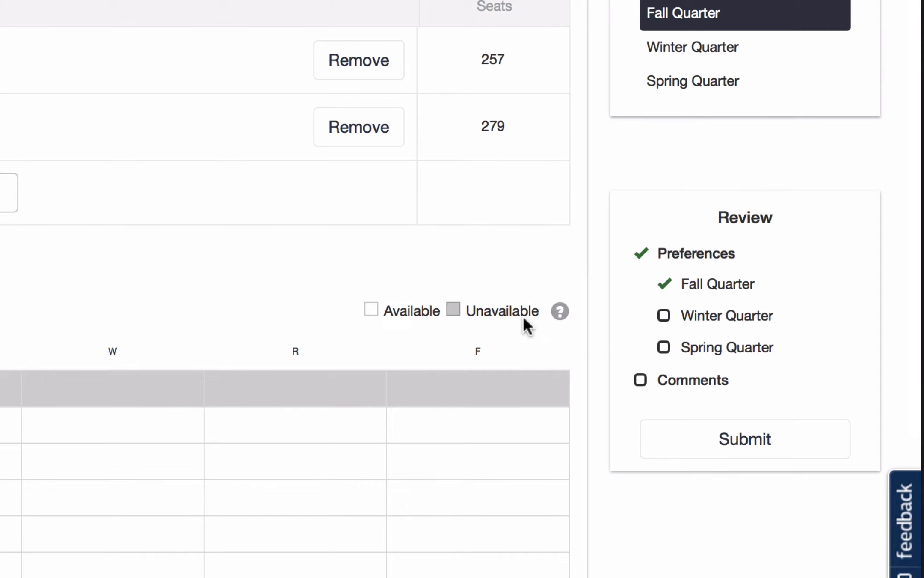
{"action": "scroll", "coordinate": [523, 319], "scroll_direction": "down", "scroll_amount": 5}
{"action": "scroll", "coordinate": [526, 326], "scroll_direction": "up", "scroll_amount": 4}
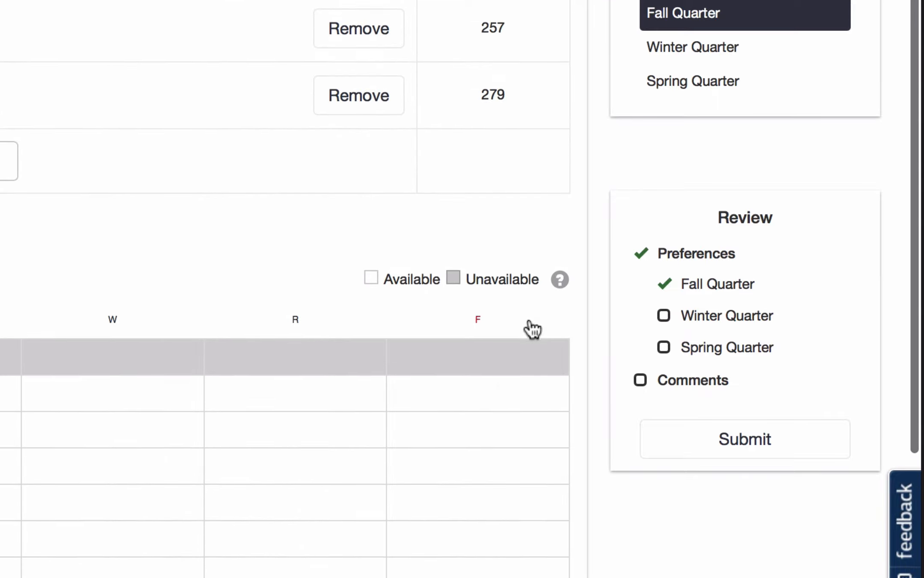
{"action": "left_click", "coordinate": [687, 447]}
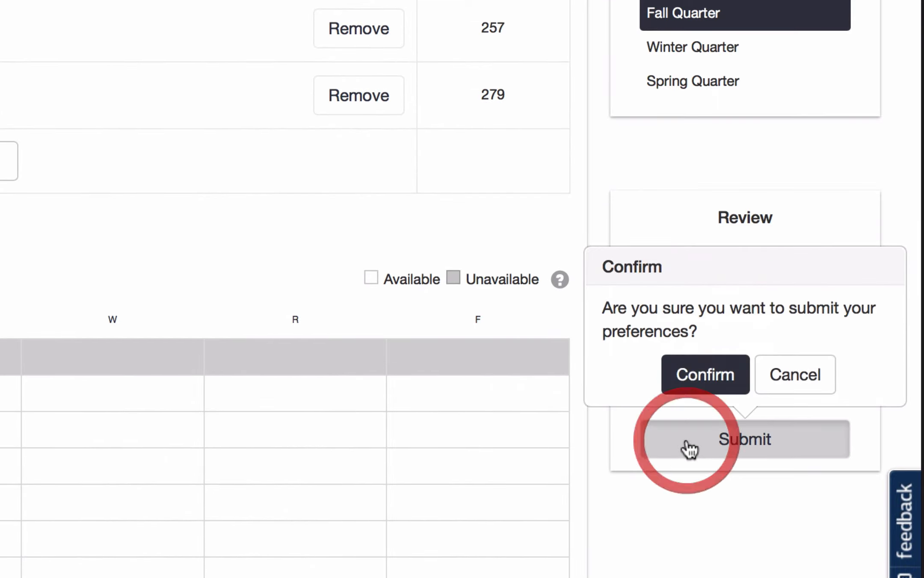
{"action": "left_click", "coordinate": [700, 375]}
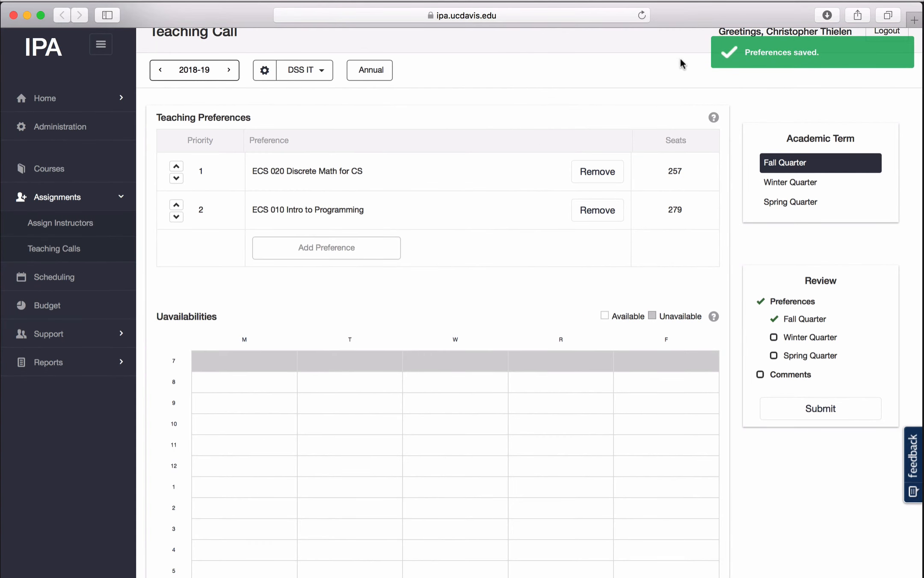
- Close the browser window and reopen the teaching call form from the link in the 2018-2019 response request e-mail in Mail
{"action": "scroll", "coordinate": [686, 61], "scroll_direction": "up", "scroll_amount": 1}
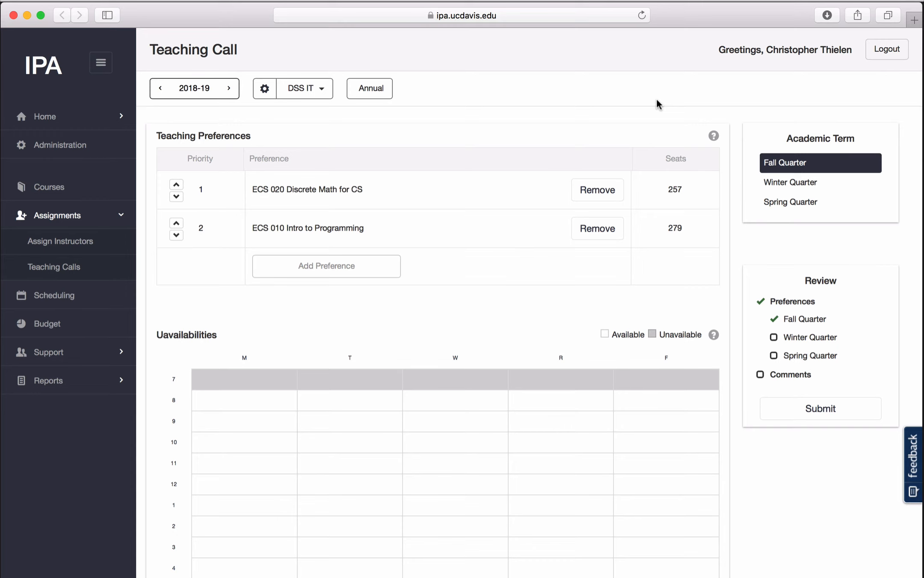
{"action": "left_click", "coordinate": [13, 15]}
{"action": "left_click", "coordinate": [335, 291]}
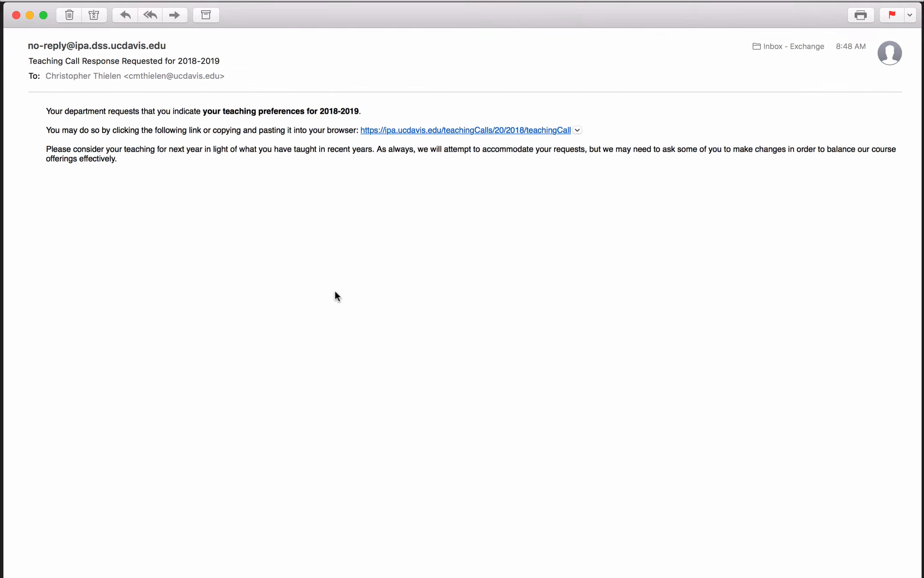
{"action": "left_click", "coordinate": [413, 130]}
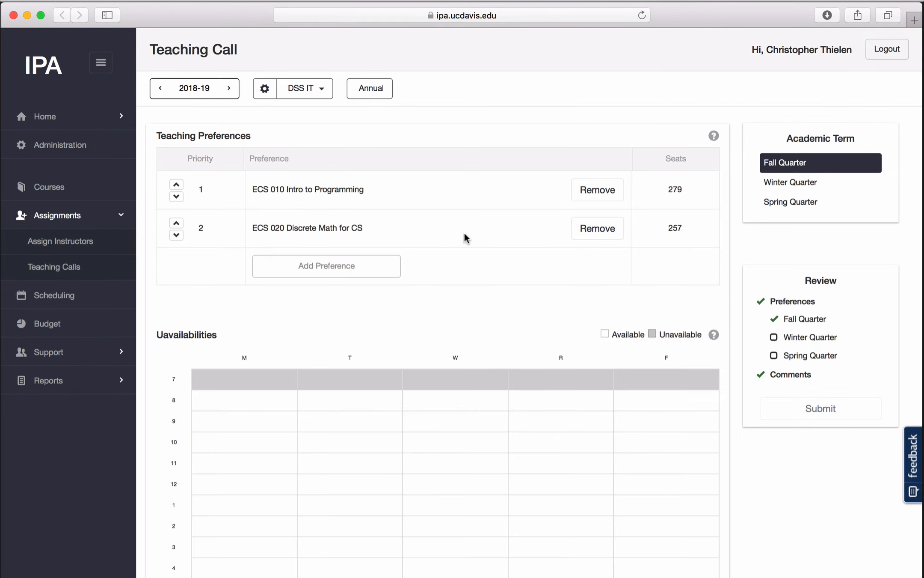
- Add ECS 120 Theory Computation as another Fall Quarter teaching preference
{"action": "scroll", "coordinate": [512, 265], "scroll_direction": "down", "scroll_amount": 5}
{"action": "scroll", "coordinate": [513, 265], "scroll_direction": "up", "scroll_amount": 5}
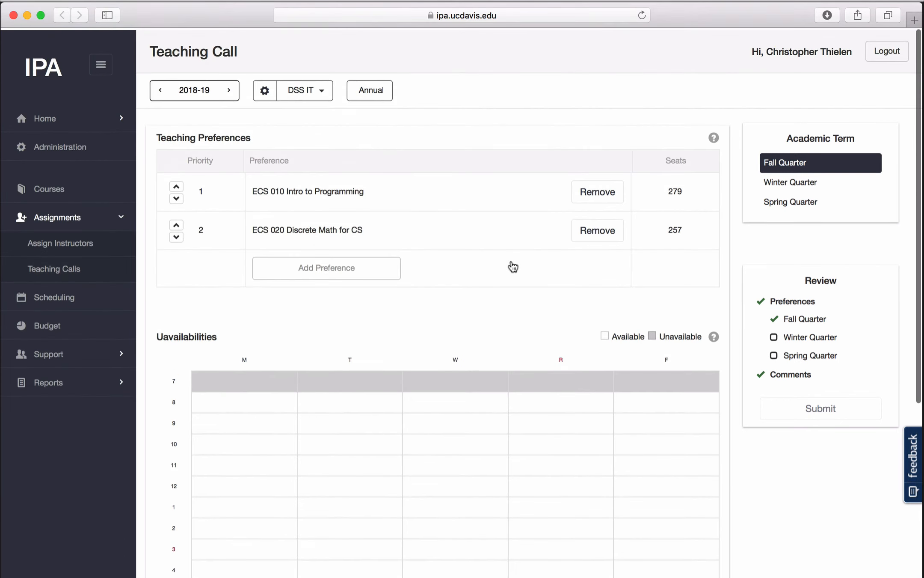
{"action": "left_click", "coordinate": [356, 263]}
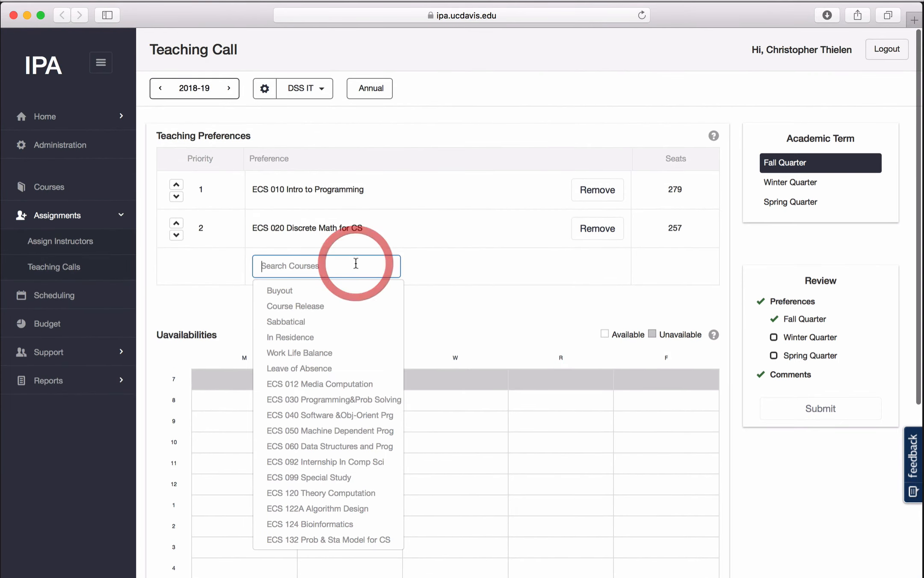
{"action": "scroll", "coordinate": [326, 403], "scroll_direction": "down", "scroll_amount": 3}
{"action": "left_click", "coordinate": [352, 398]}
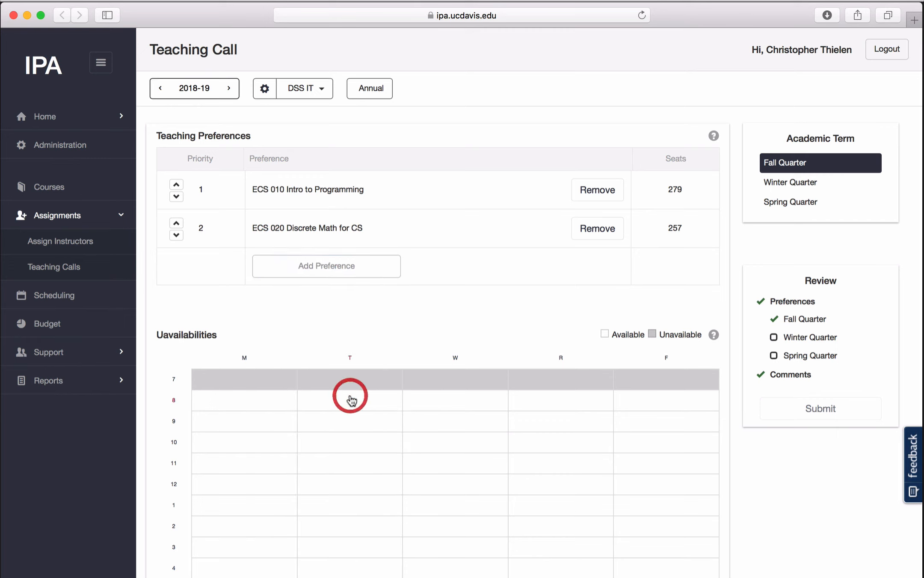
{"action": "left_click", "coordinate": [547, 299]}
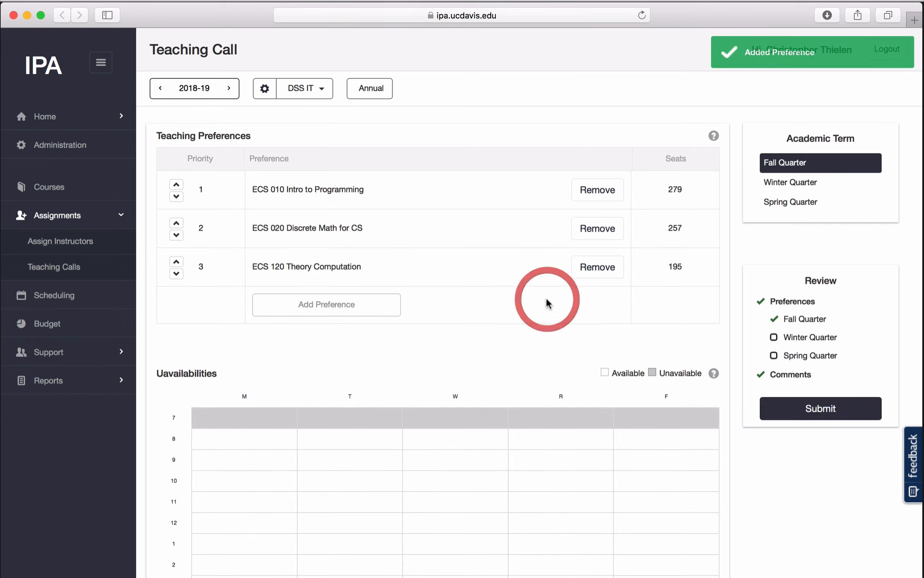